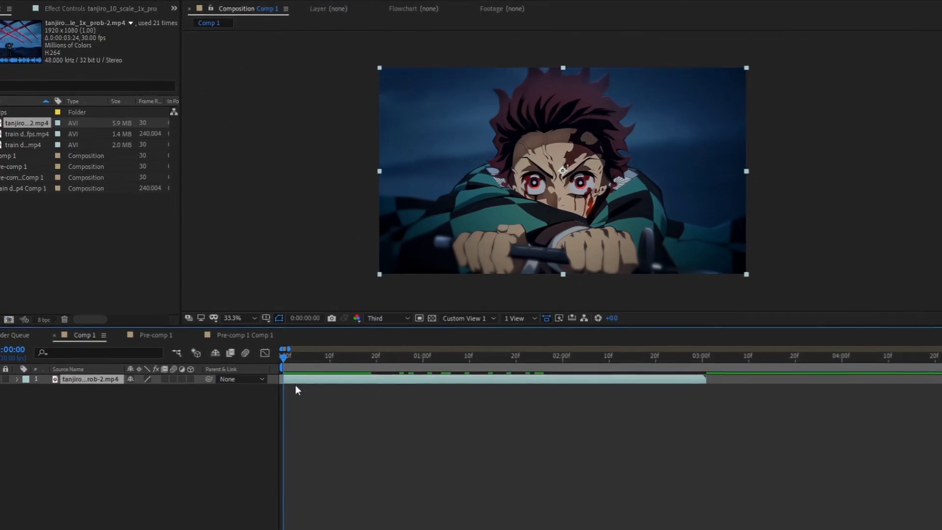
Split the tanjiro clip with Ctrl+Shift+D at each movement frame
mouse_move(285, 354)
left_mouse_down()
mouse_move(360, 357)
mouse_move(354, 378)
mouse_move(296, 362)
mouse_move(330, 356)
mouse_move(285, 359)
mouse_move(302, 361)
left_mouse_up()
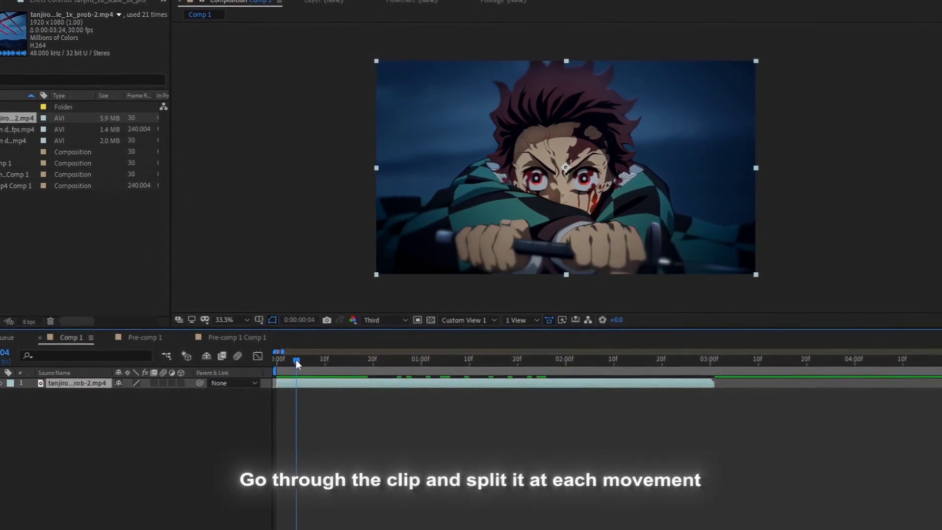
key("ctrl+shift+d")
left_click_drag(296, 363, 347, 362)
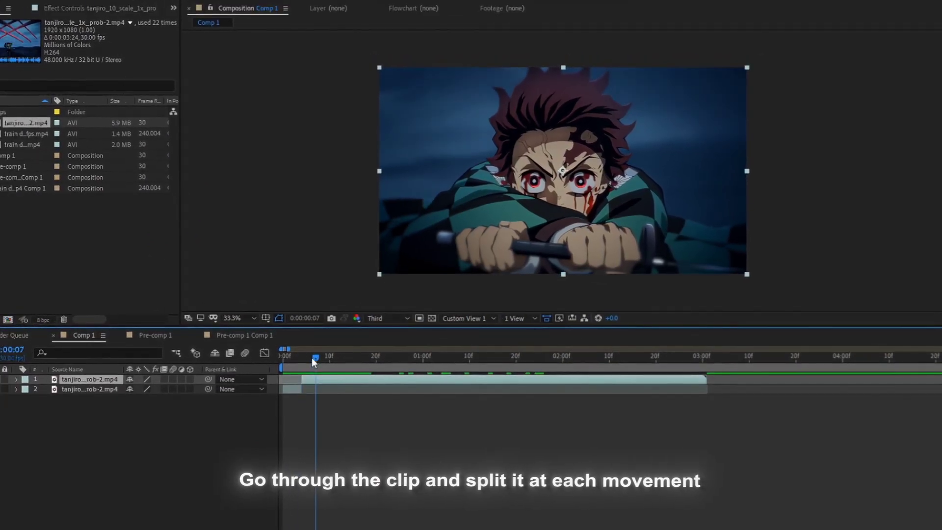
key("ctrl+shift+d")
key("ctrl+shift+d")
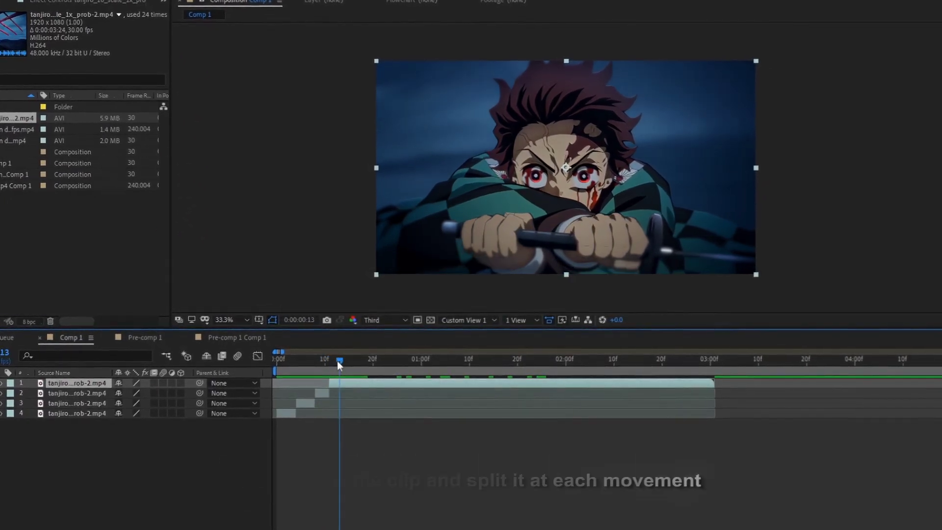
key("ctrl+shift+d")
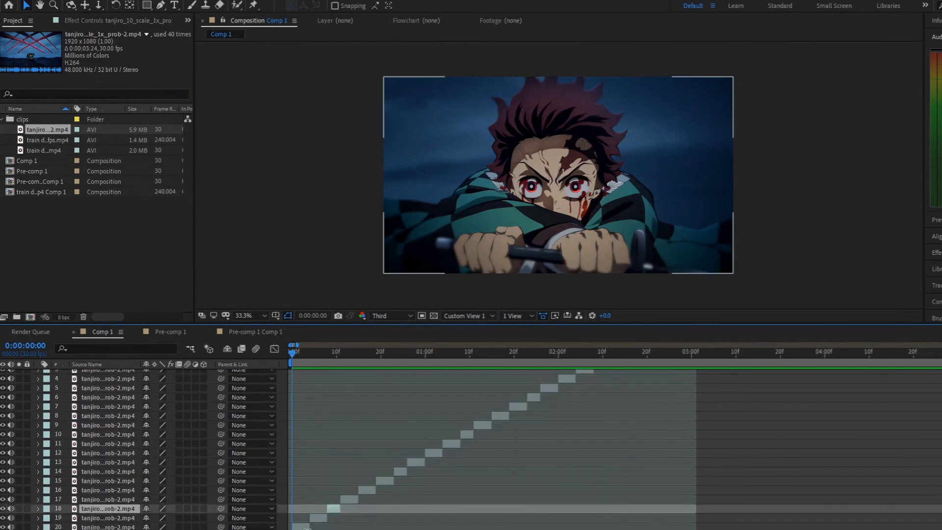
Select all split layers and trim their out points to single-frame slivers
scroll(605, 429, "up", 3)
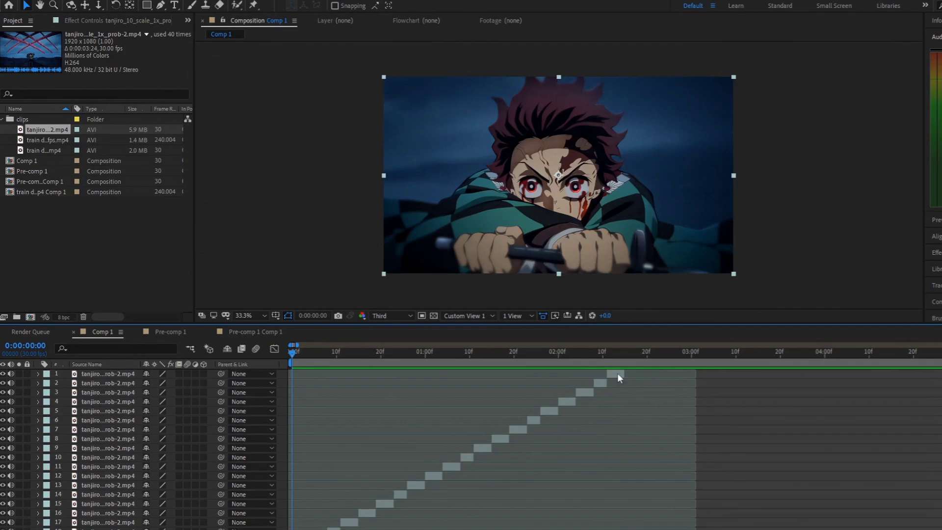
key("ctrl+a")
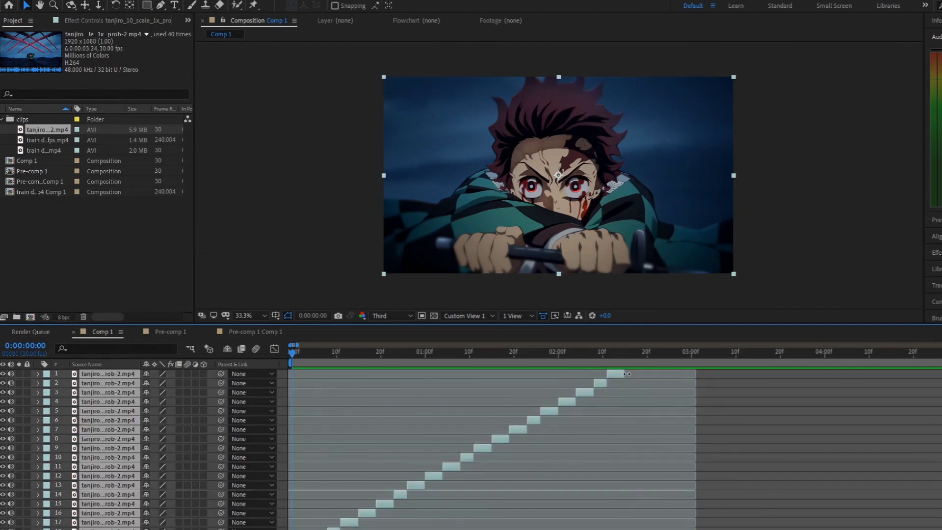
left_click_drag(623, 374, 611, 373)
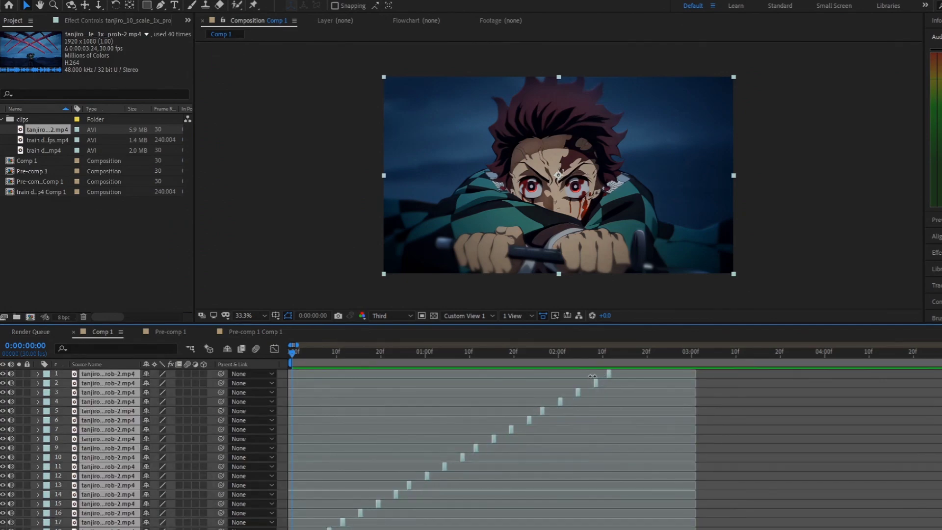
Sequence the frame slivers back to back, then pre-compose them into Pre-comp 2
right_click(607, 373)
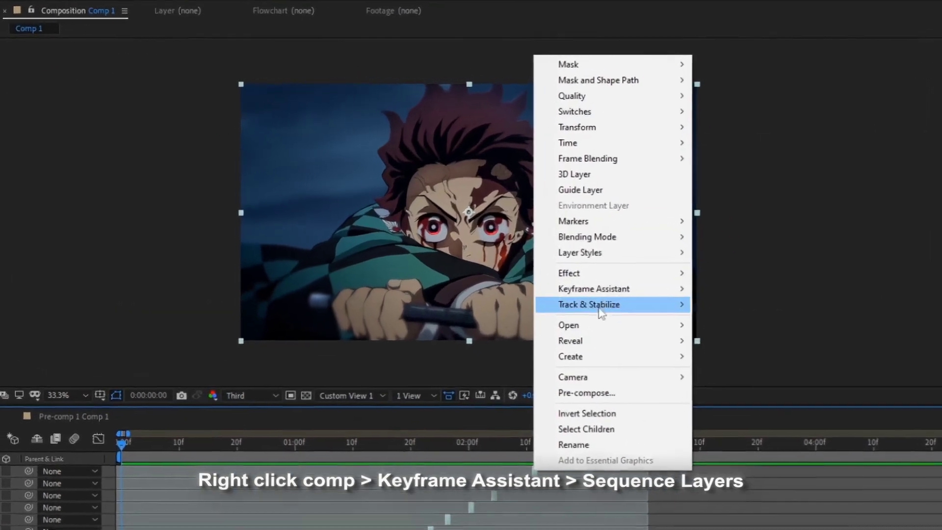
mouse_move(661, 236)
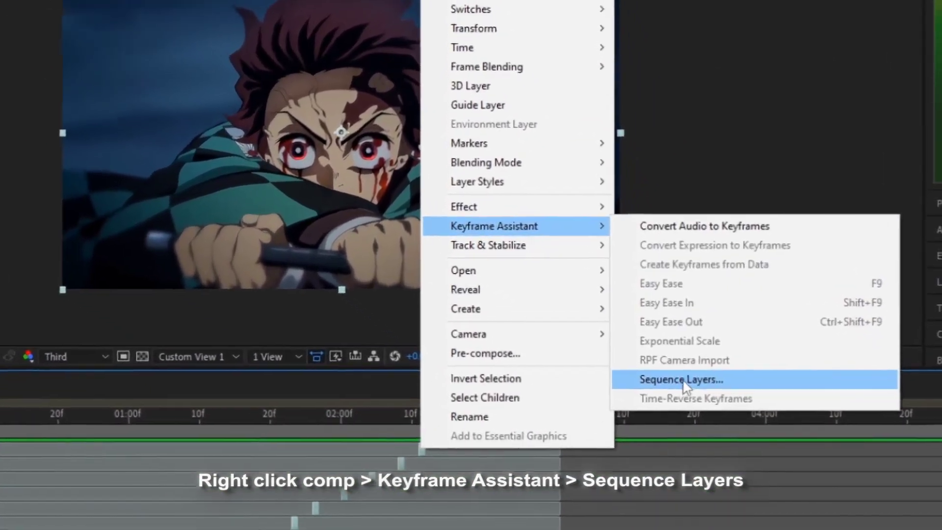
left_click(739, 437)
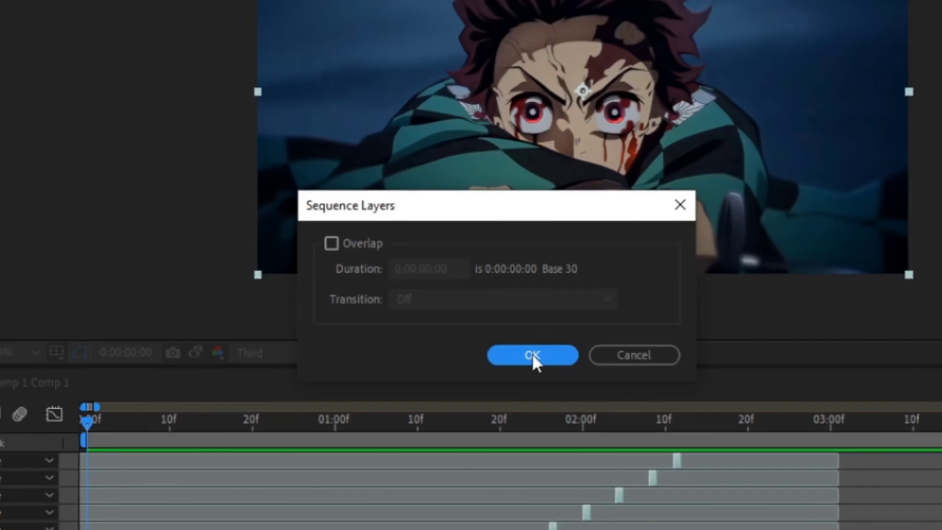
left_click(533, 354)
key("ctrl+shift+c")
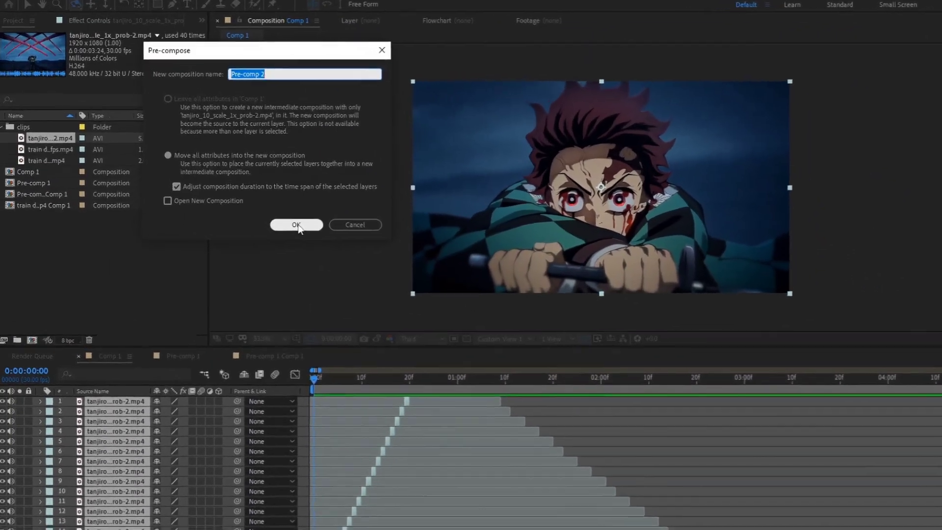
left_click(296, 225)
Apply Twixtor Pro to Pre-comp 2 with In FPS is Out FPS off and input frame rate 30
key("ctrl+space")
type("t")
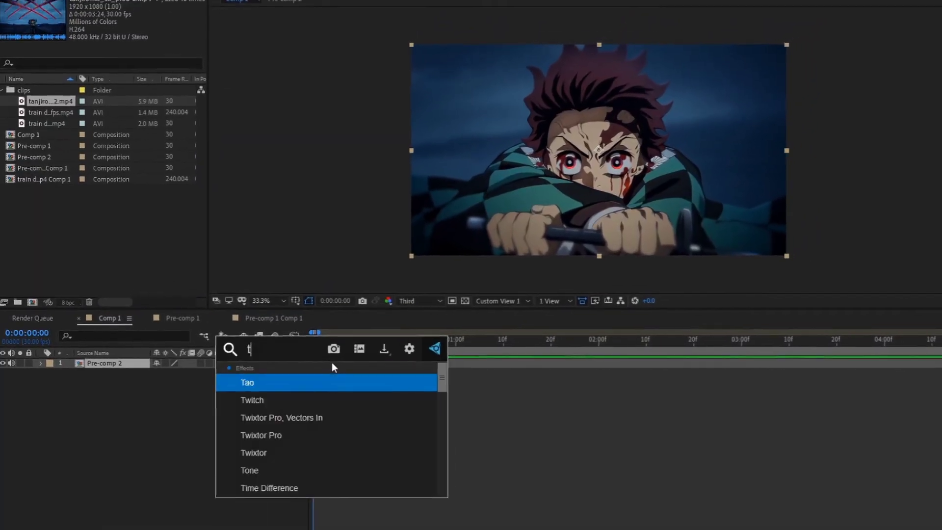
type("wixt")
left_click(286, 399)
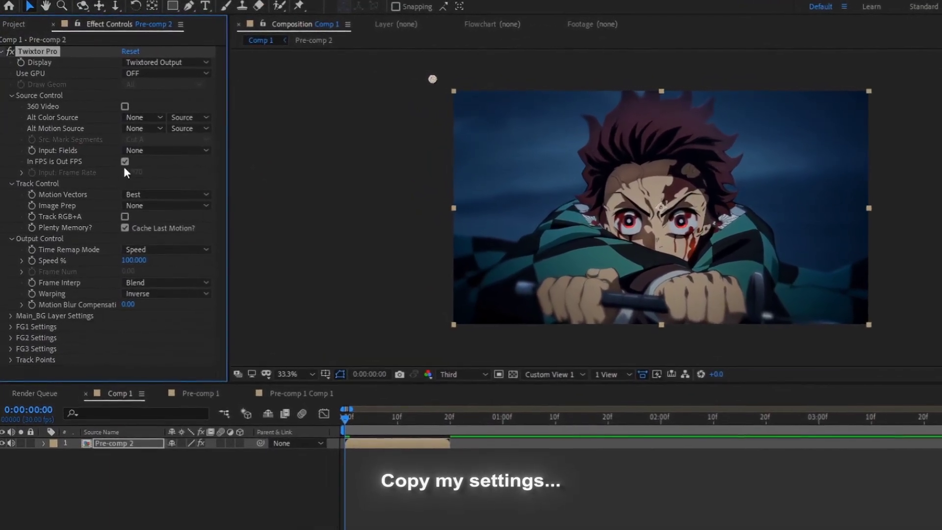
left_click(124, 162)
left_click(131, 172)
type("30")
key("Return")
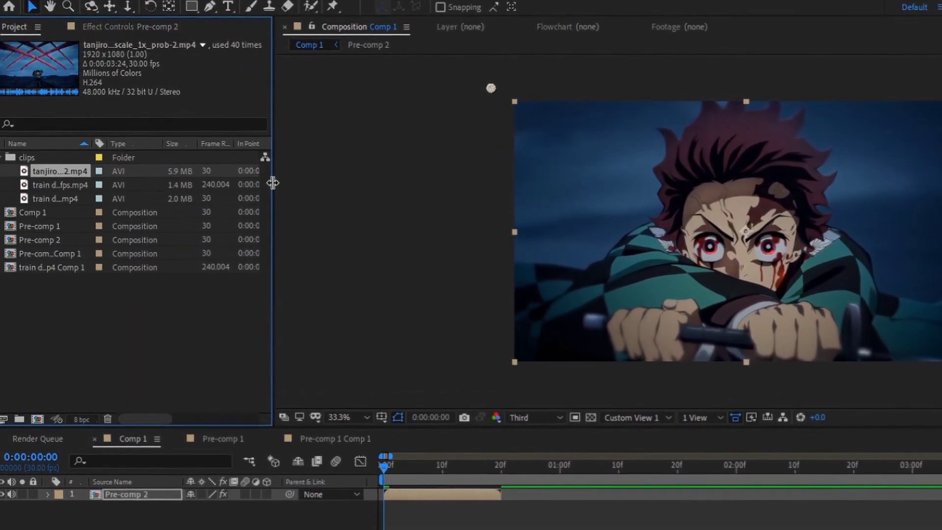
Set Twixtor Pro's Image Prep to Contrast/Edge Enhance
left_click_drag(272, 183, 354, 179)
left_click(136, 29)
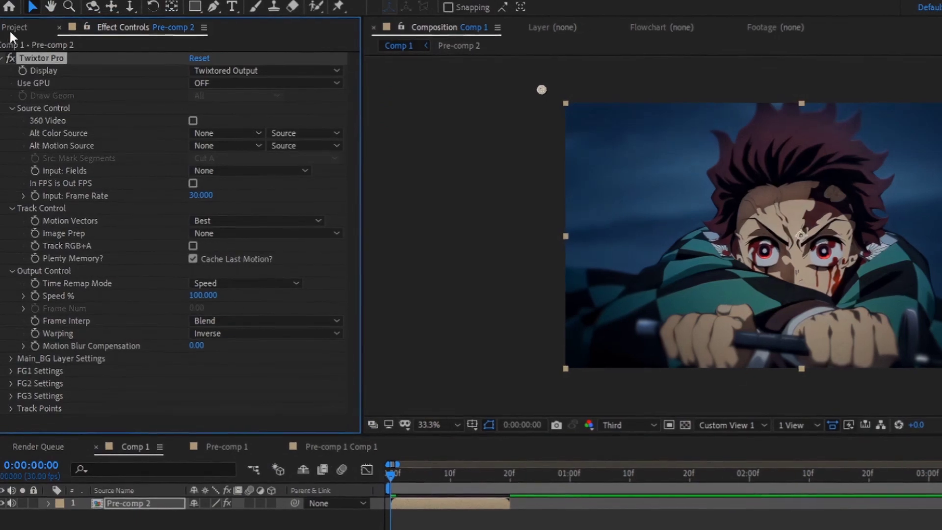
left_click(11, 31)
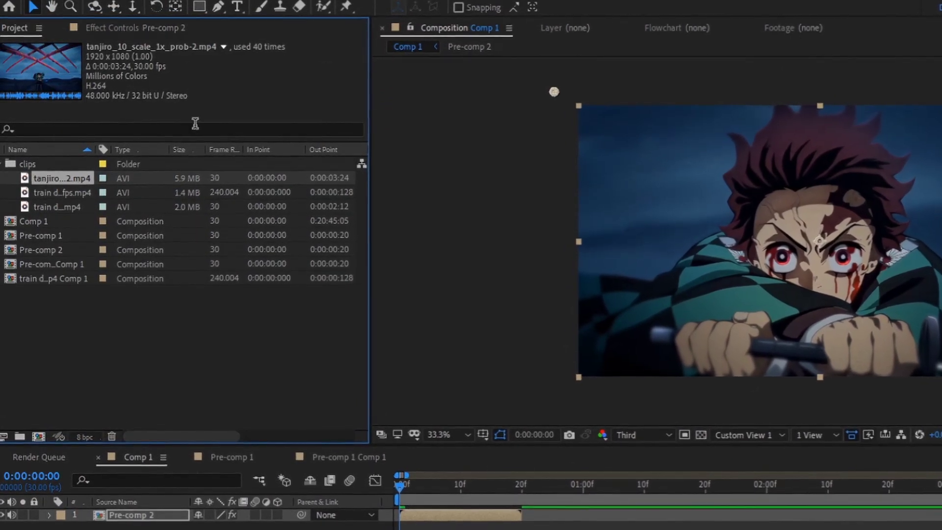
left_click(128, 28)
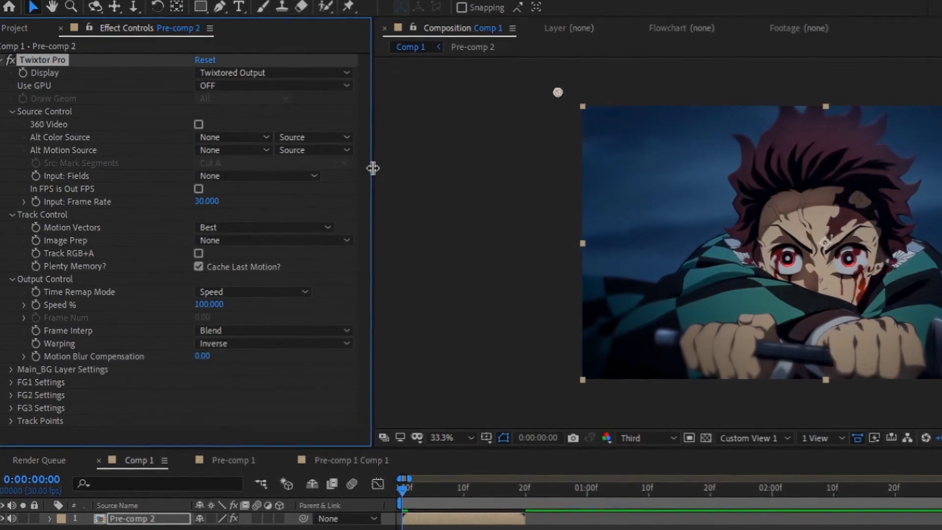
left_click_drag(373, 168, 266, 171)
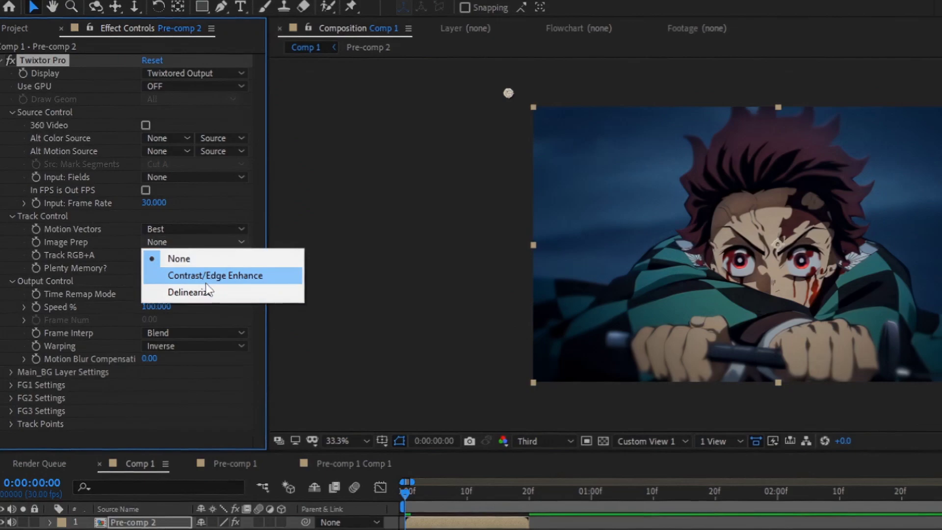
left_click(238, 279)
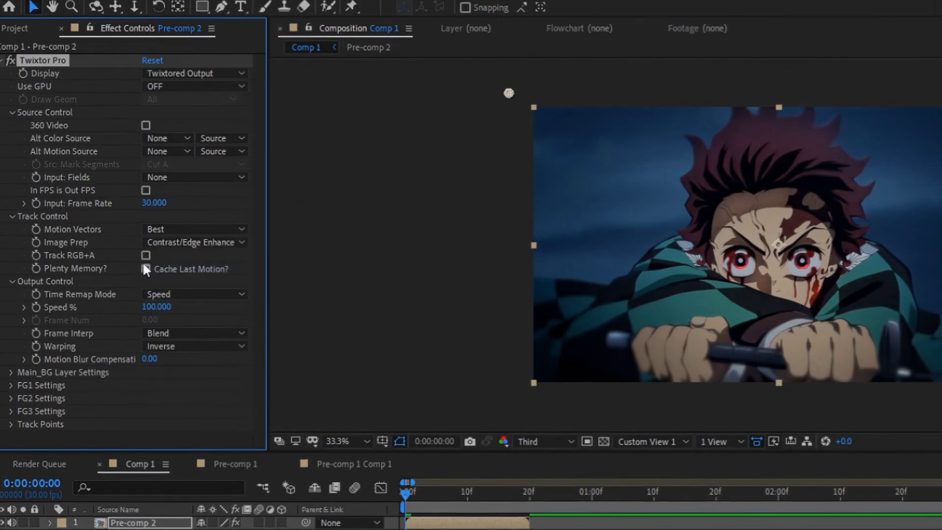
Pre-compose the Twixtor layer into Pre-comp 2 Comp 1 and enable Time Remapping
key("ctrl+shift+c")
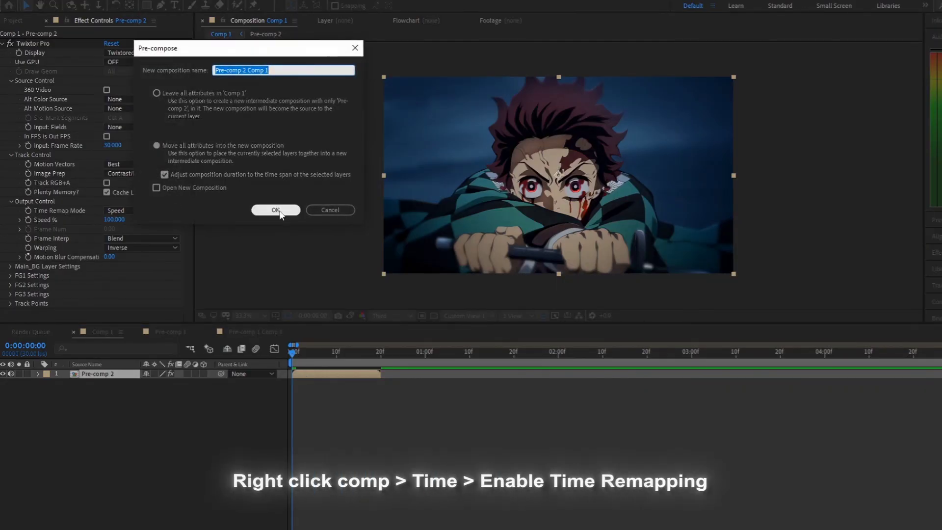
left_click(277, 211)
right_click(329, 374)
mouse_move(362, 122)
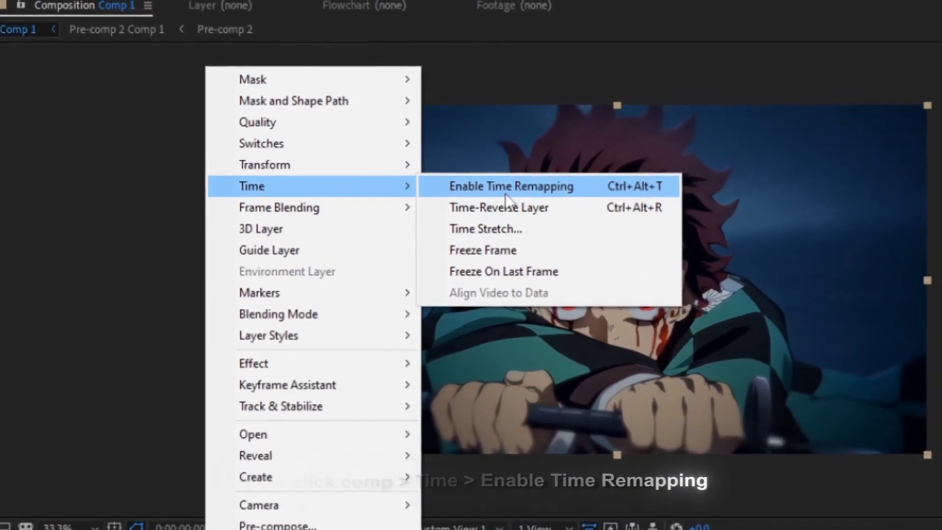
left_click(535, 155)
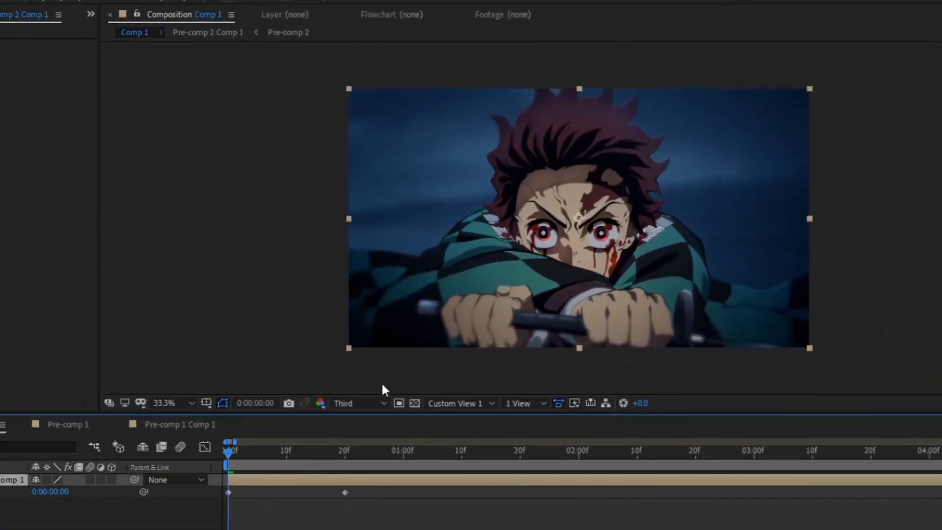
Add a Time Remap keyframe at 19f and remove the original last keyframe
left_click(343, 450)
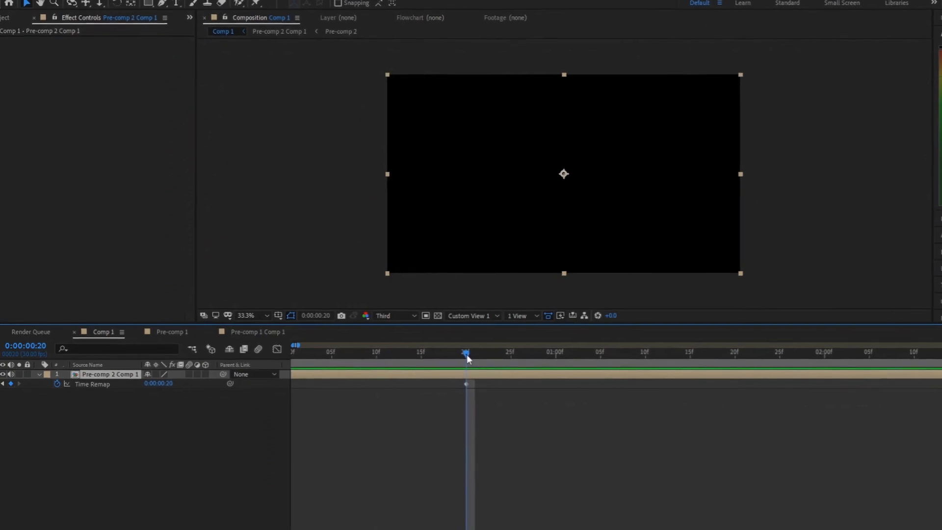
left_click_drag(462, 354, 454, 354)
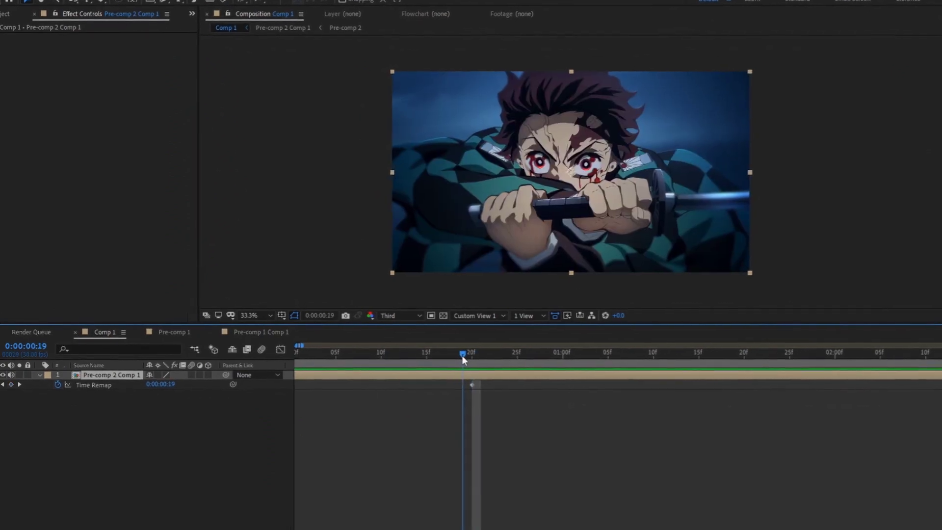
left_click(11, 386)
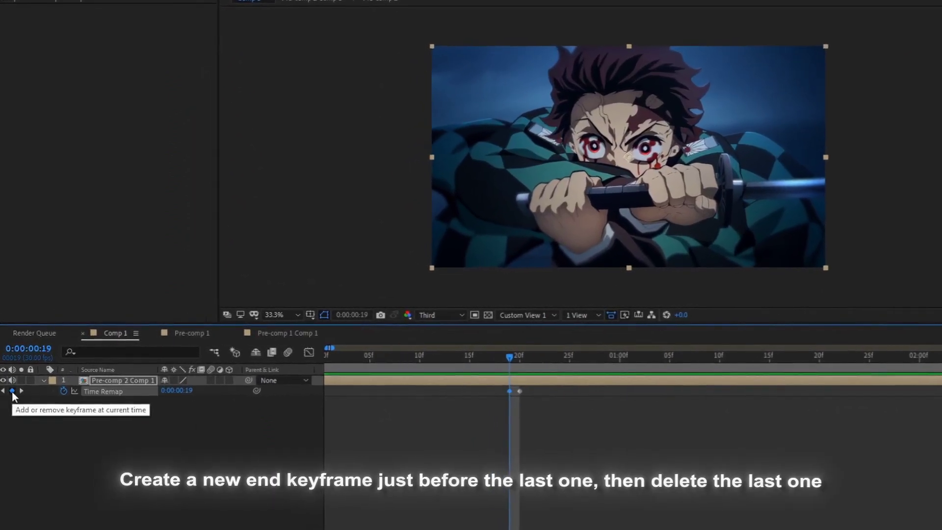
left_click(519, 391)
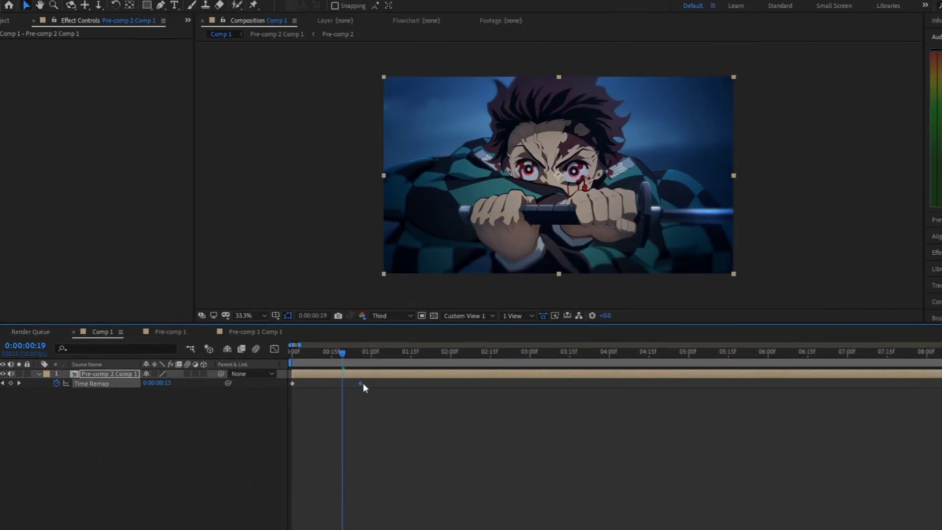
left_click_drag(350, 356, 302, 356)
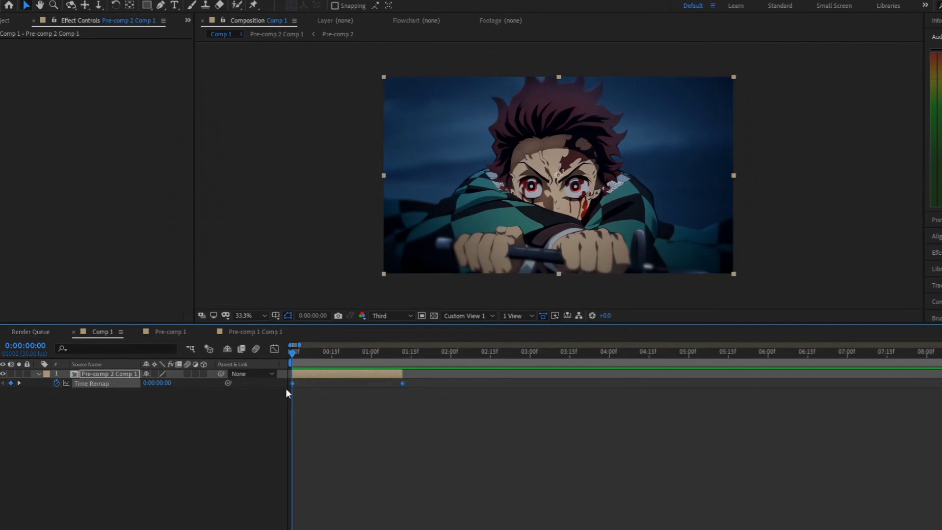
Easy Ease both Time Remap keyframes, bend the curve steep-flat-steep, and preview from the start
key("F9")
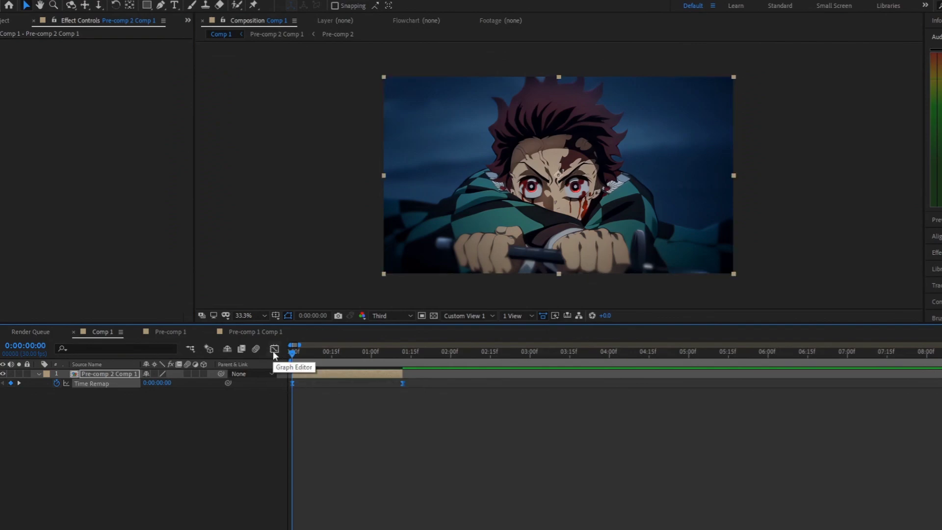
left_click(273, 349)
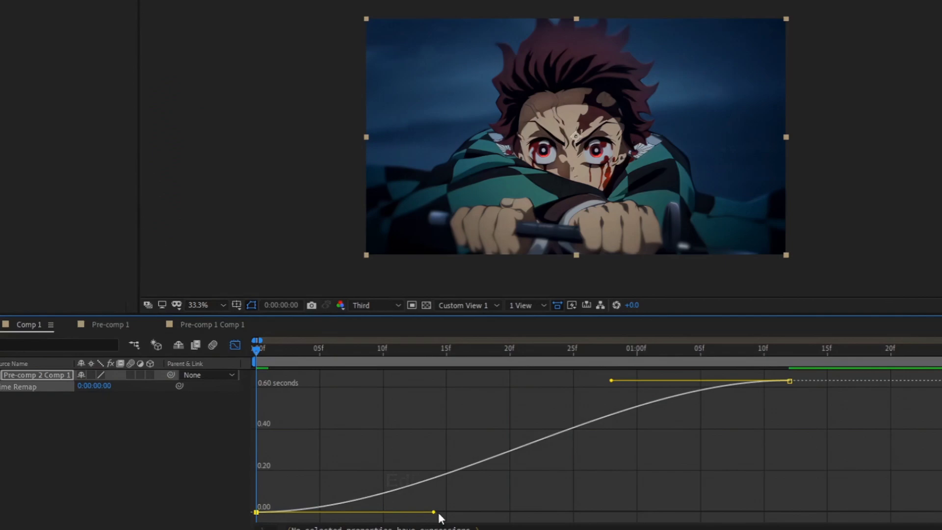
left_click_drag(385, 482, 320, 427)
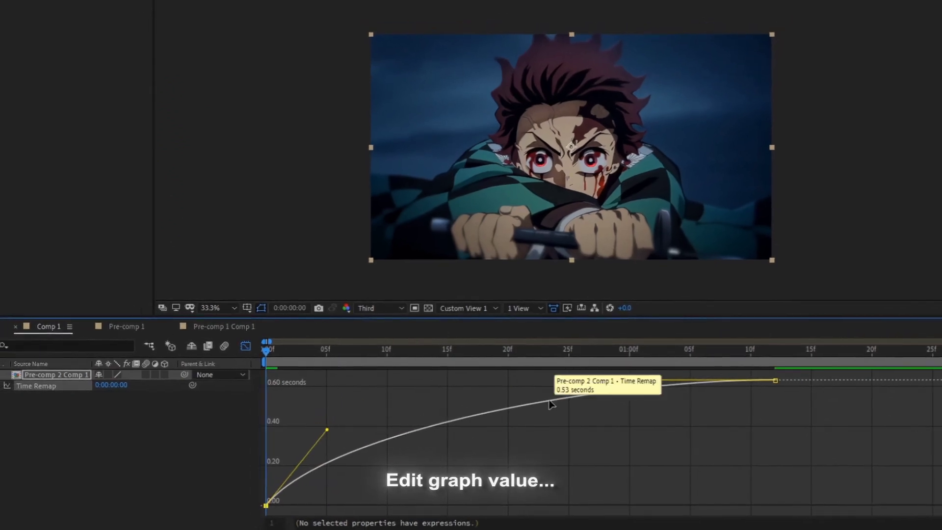
left_click_drag(597, 385, 473, 391)
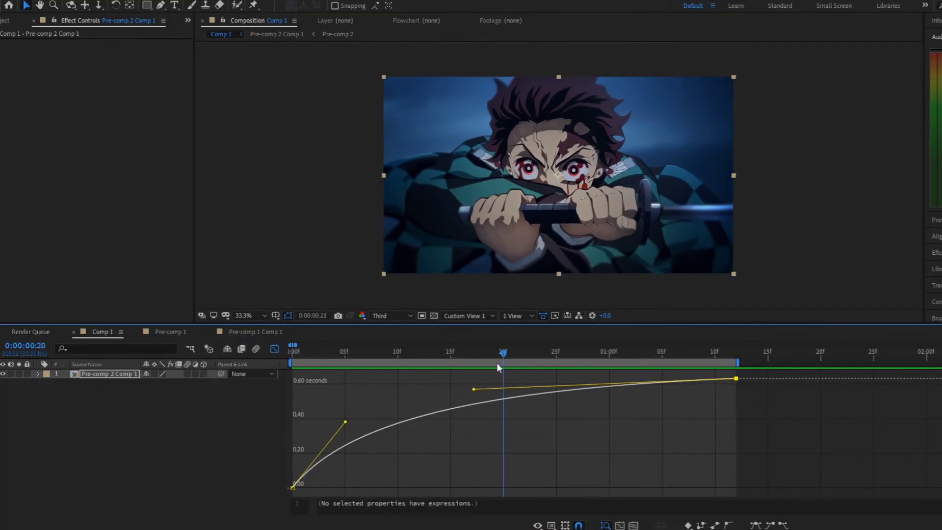
left_click_drag(498, 362, 289, 374)
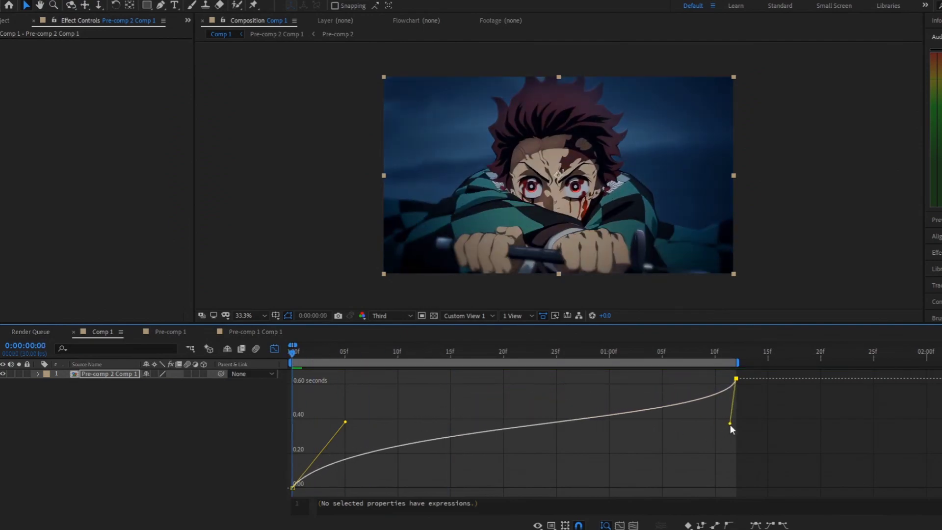
key("space")
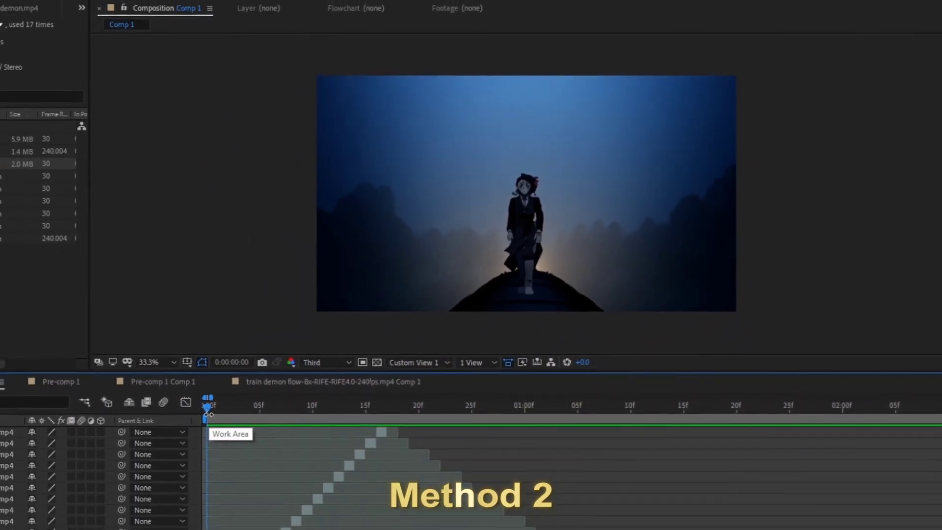
Pre-compose all the stacked train demon layers into a single pre-comp layer
left_click_drag(208, 411, 392, 373)
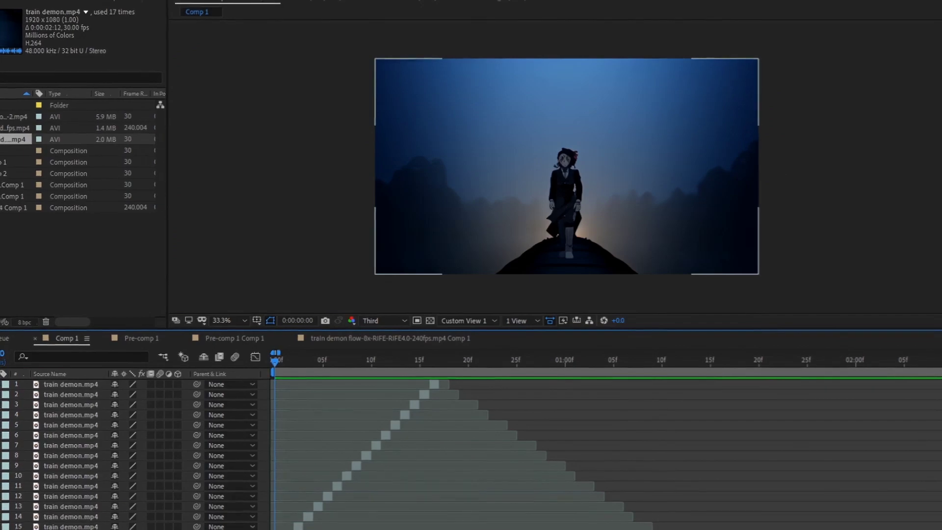
key("ctrl+a")
key("ctrl+shift+c")
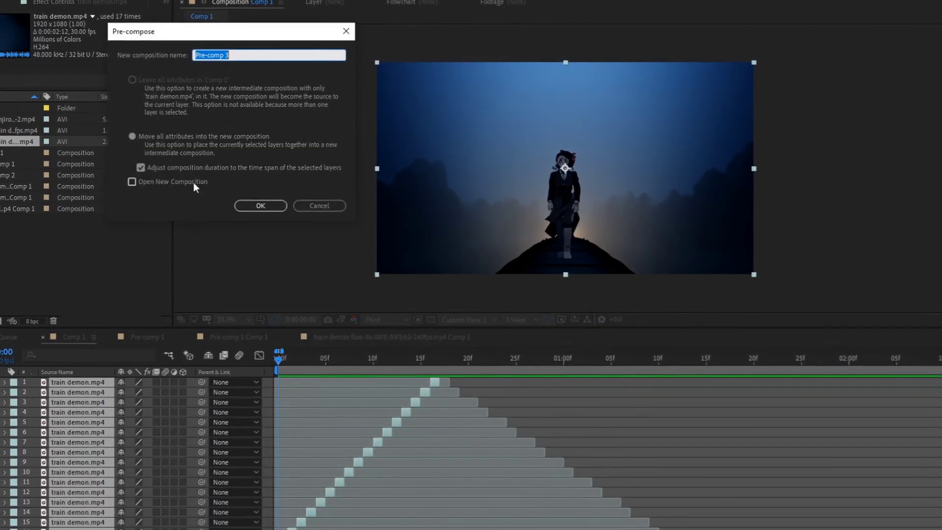
left_click(268, 205)
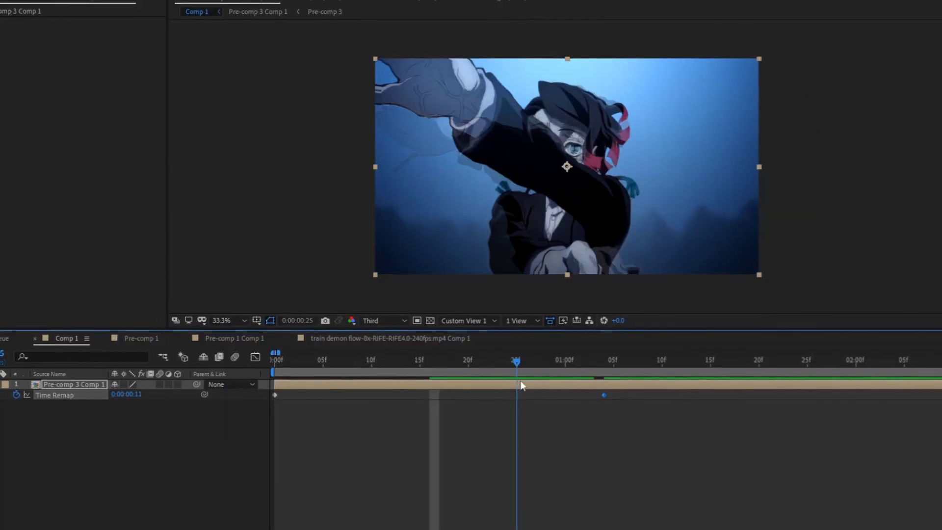
left_click_drag(546, 376, 526, 375)
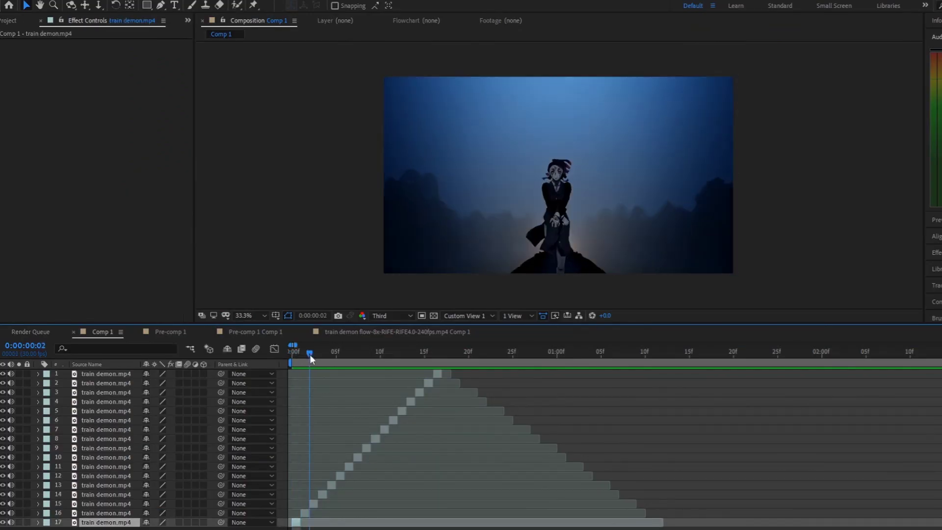
Scrub through the stacked train demon frames in Comp 1
left_click_drag(310, 355, 291, 352)
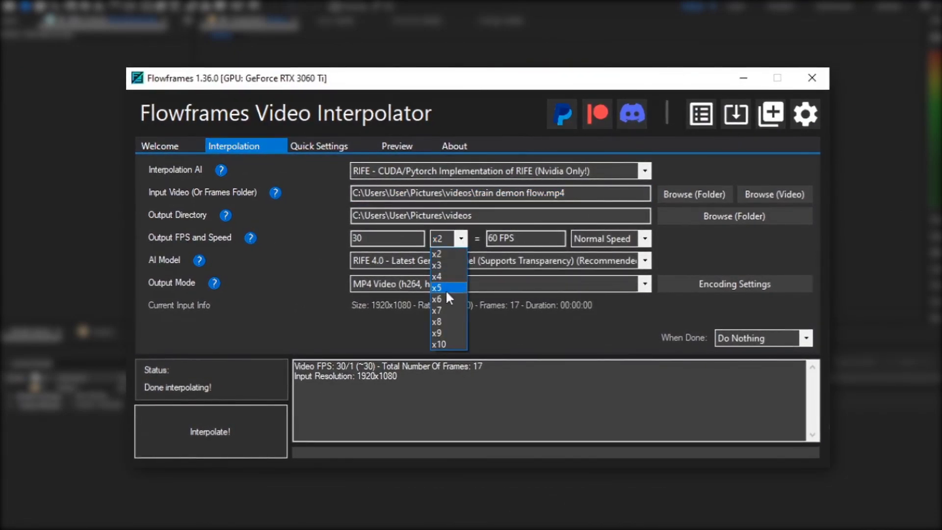
Interpolate train demon flow at x8 to 240 FPS into a chosen output folder
left_click(445, 321)
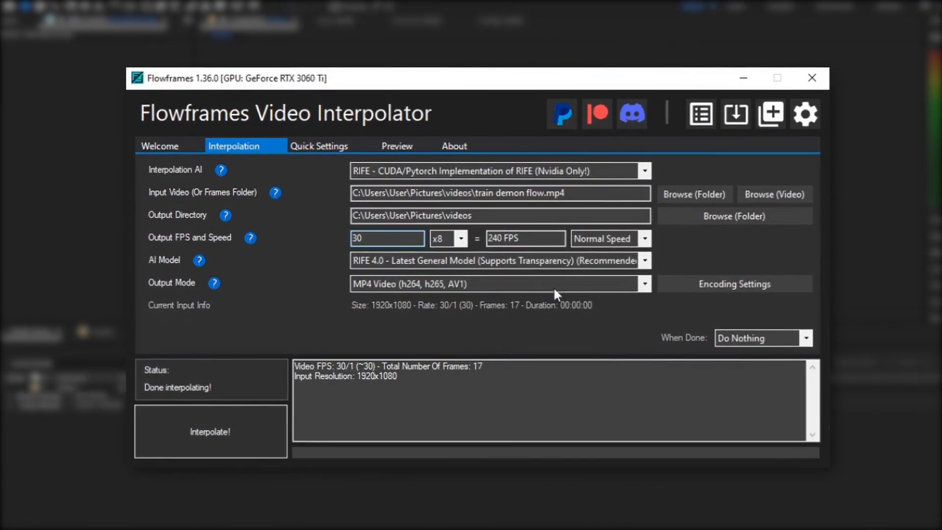
left_click(711, 216)
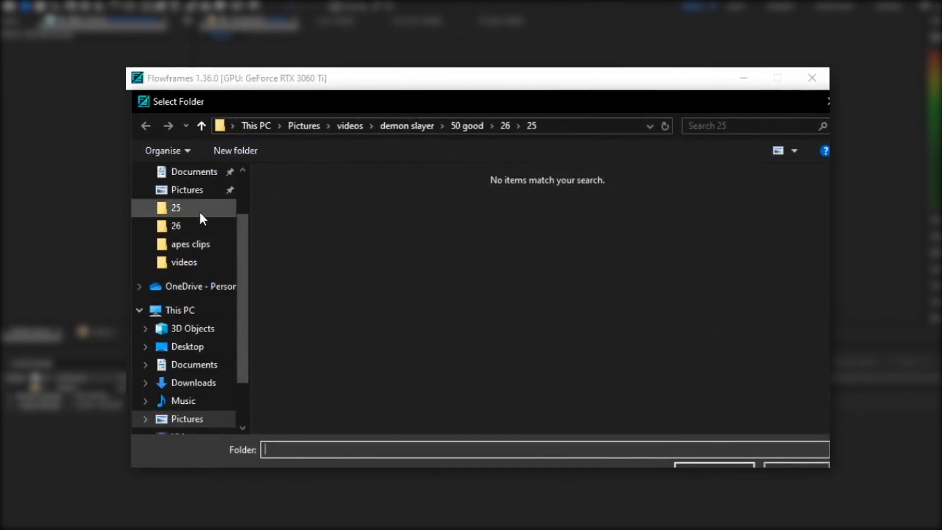
left_click(714, 464)
left_click(227, 432)
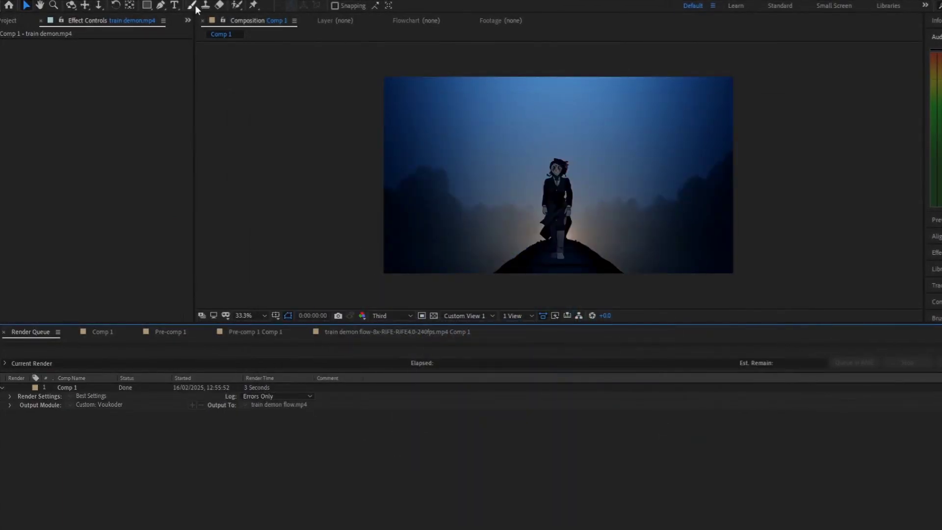
Import the 240fps clip and make it Comp 1's only layer, replacing the old train layers
left_click(15, 21)
left_click_drag(31, 122, 30, 120)
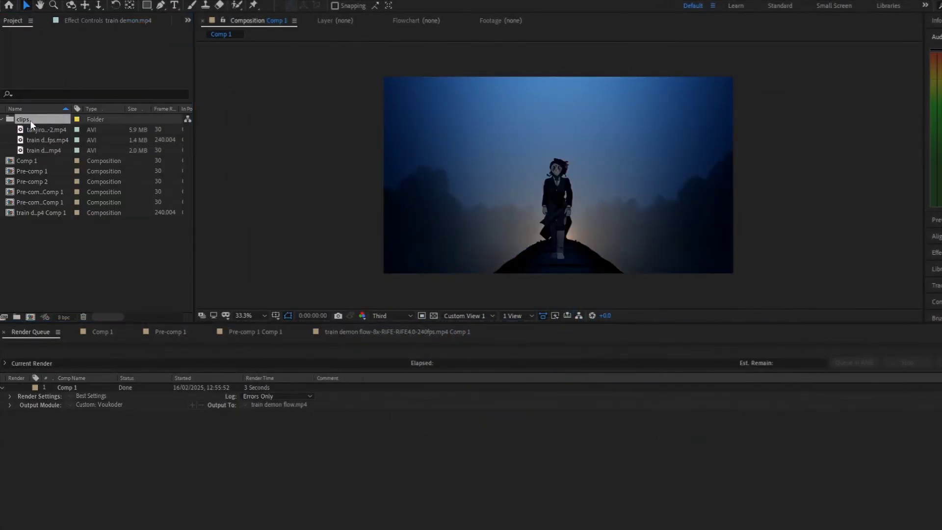
left_click(102, 332)
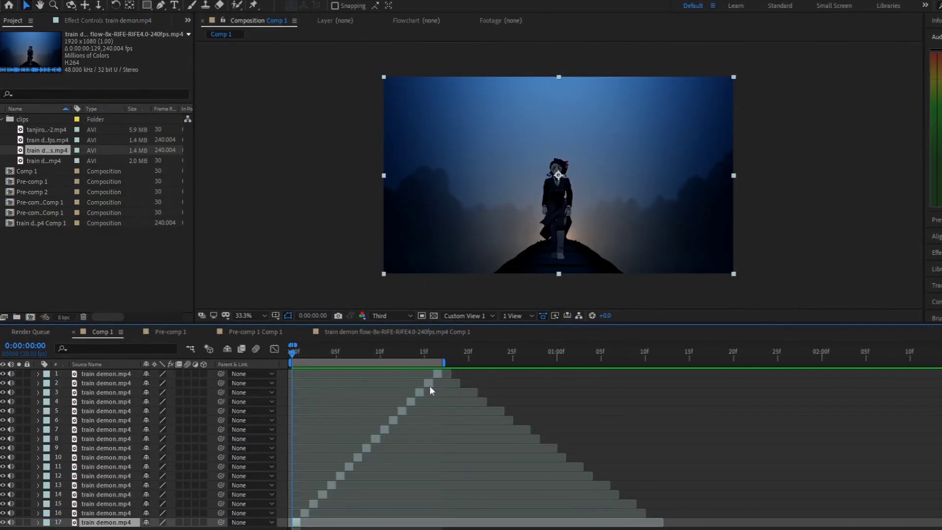
key("ctrl+a")
key("Delete")
left_click_drag(47, 150, 287, 393)
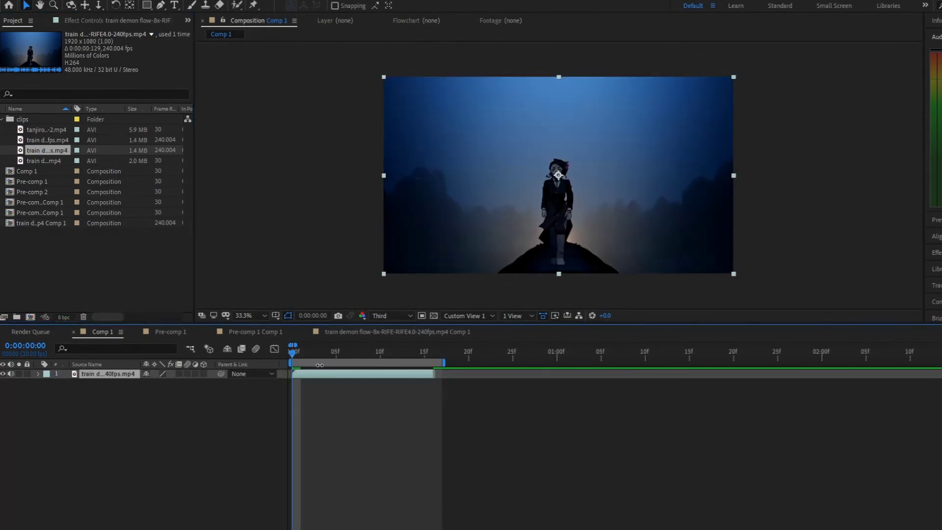
Apply Twixtor Pro to the 240fps clip with Input: Frame Rate 240
key("ctrl+space")
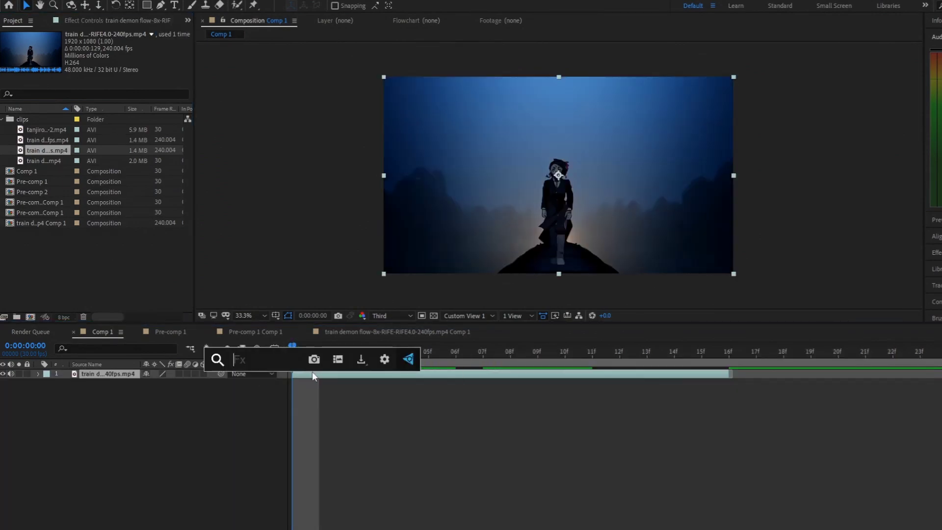
type("twix")
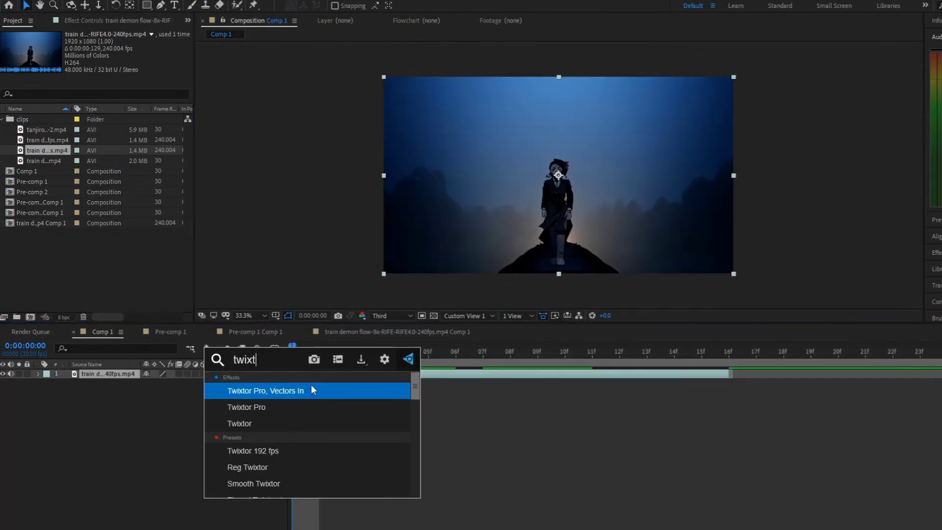
left_click(294, 422)
left_click(122, 147)
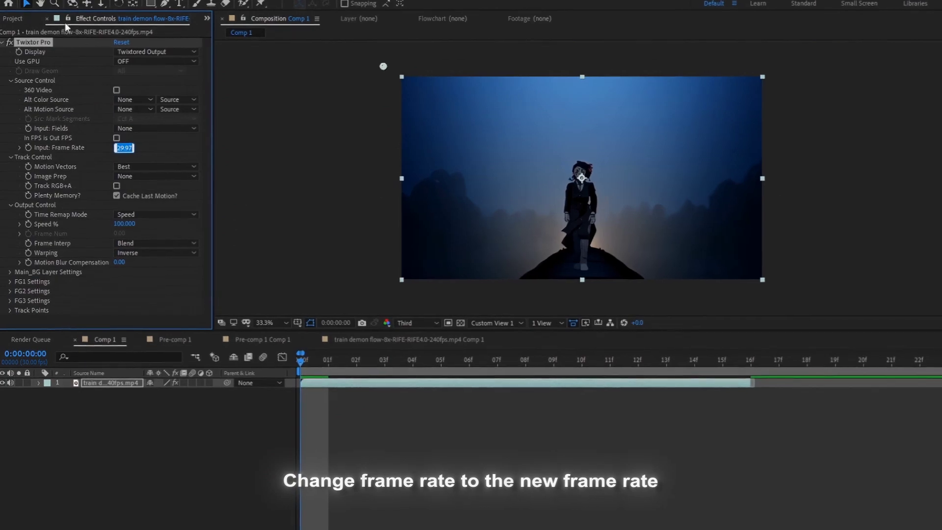
left_click(20, 20)
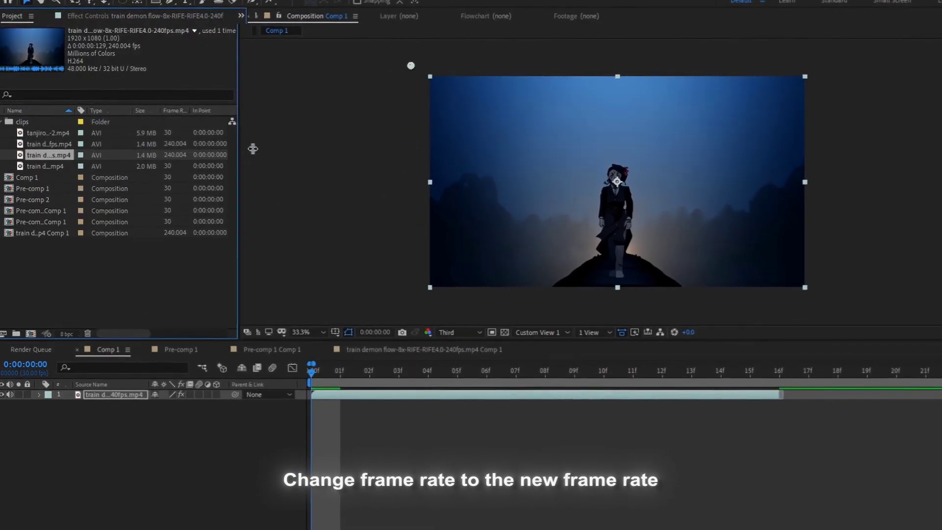
left_click_drag(253, 148, 272, 149)
left_click(94, 15)
left_click(151, 150)
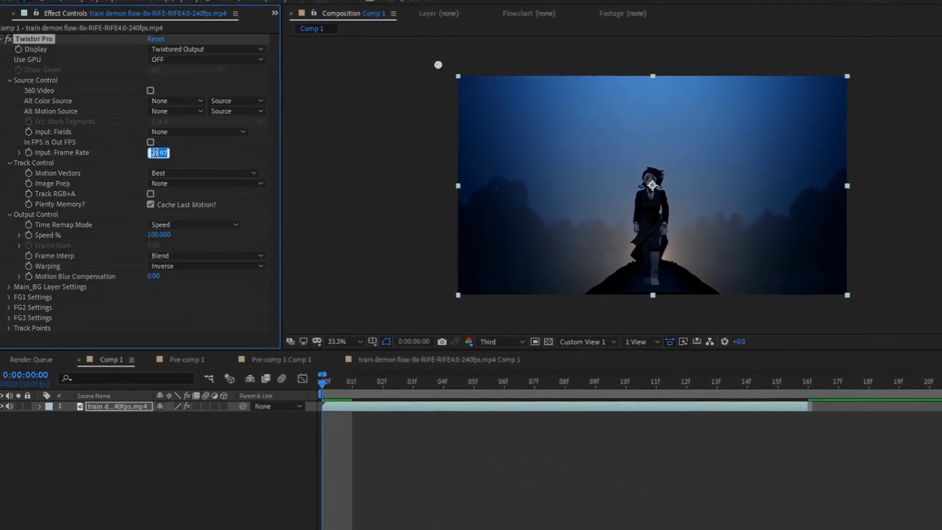
type("240")
left_click(163, 183)
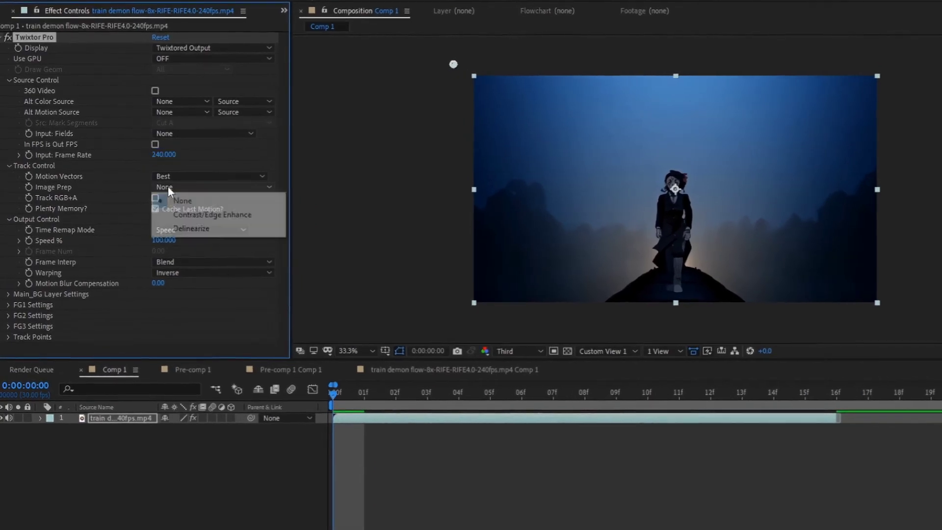
Set Image Prep to Contrast/Edge Enhance, pre-compose the clip, and enable Time Remap
left_click(206, 215)
key("ctrl+shift+c")
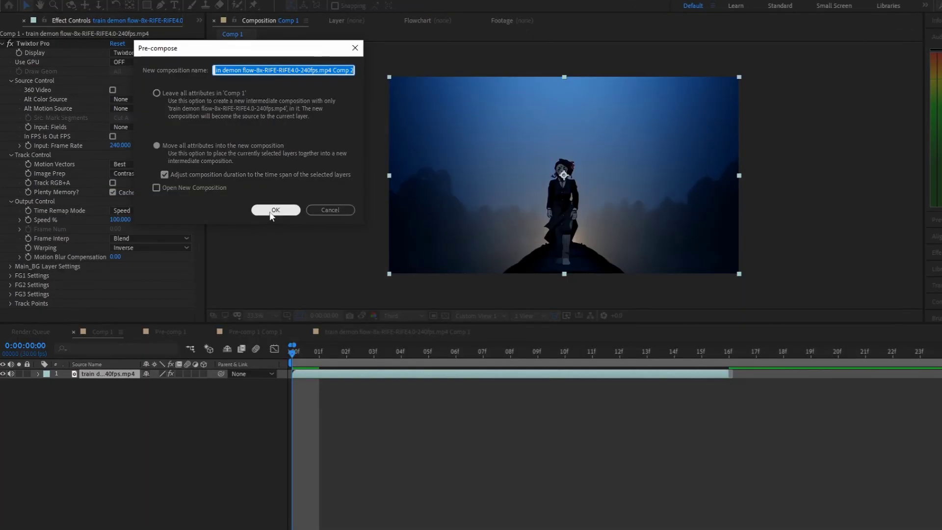
left_click(273, 211)
key("ctrl+alt+t")
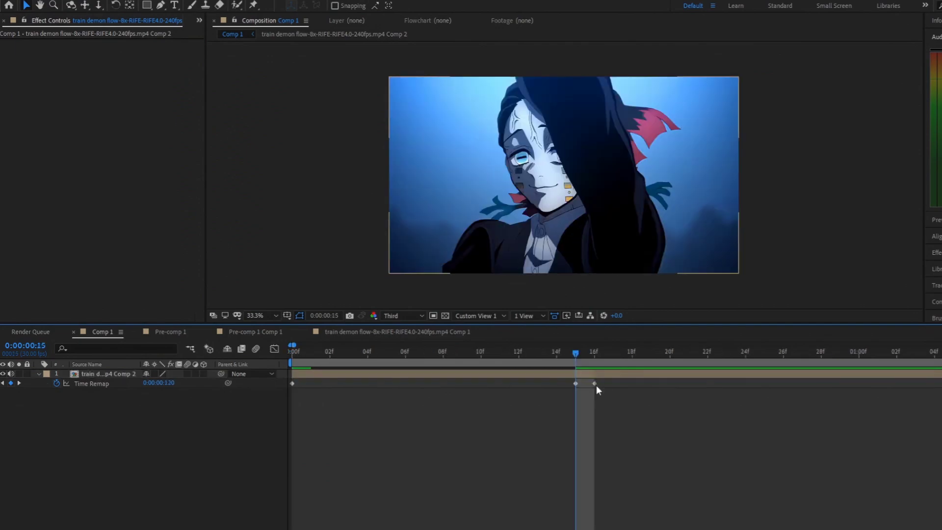
Move the end Time Remap keyframe later and Easy Ease both keyframes
left_click(595, 384)
key("Delete")
left_click_drag(575, 383, 783, 383)
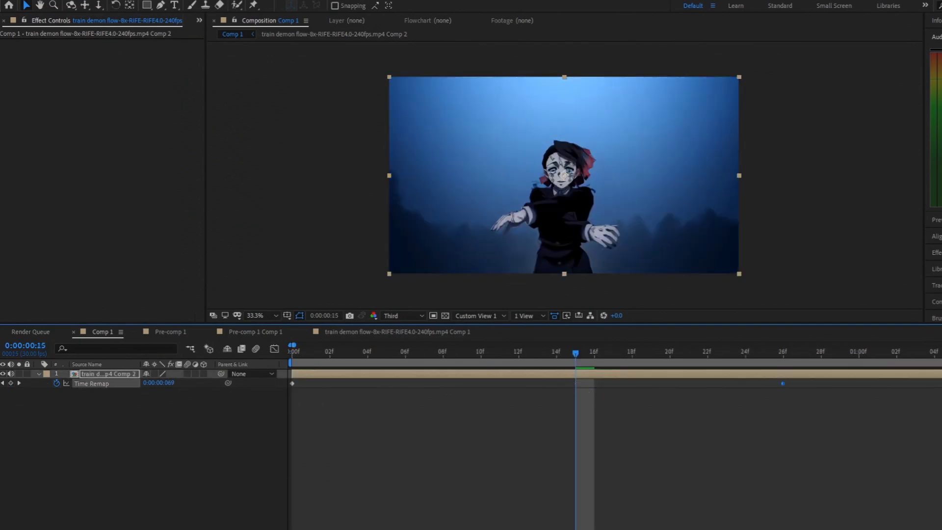
mouse_move(500, 356)
left_mouse_down()
mouse_move(549, 356)
mouse_move(523, 356)
left_mouse_up()
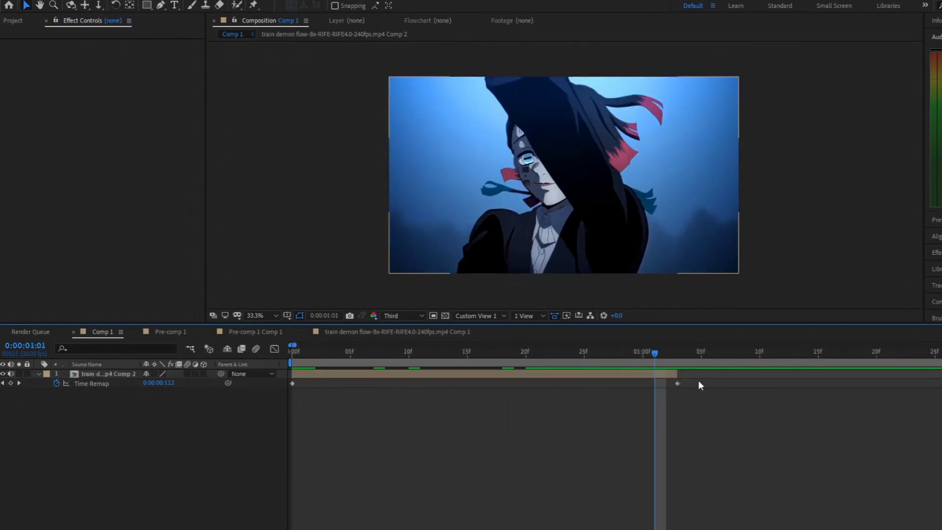
left_click_drag(697, 380, 271, 395)
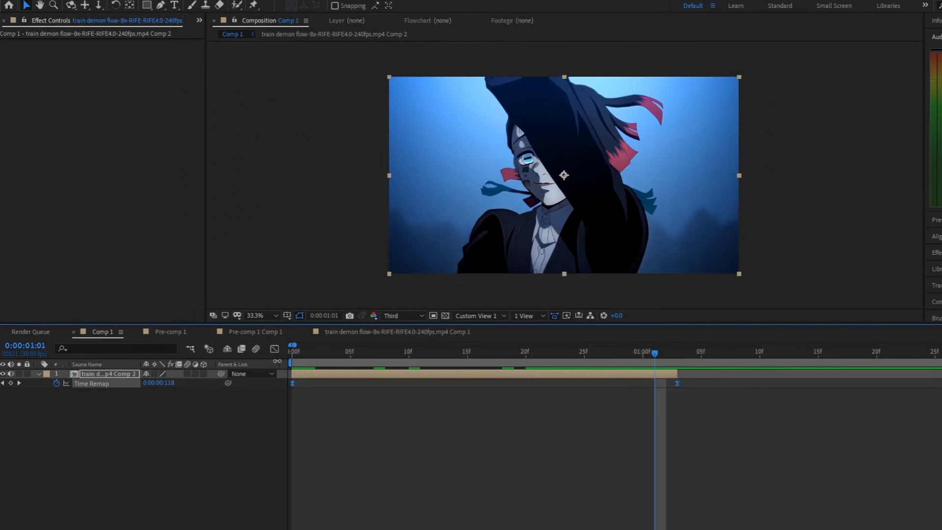
key("F9")
View the Time Remap graph and preview the speed ramp from the start
left_click(274, 348)
key("Home")
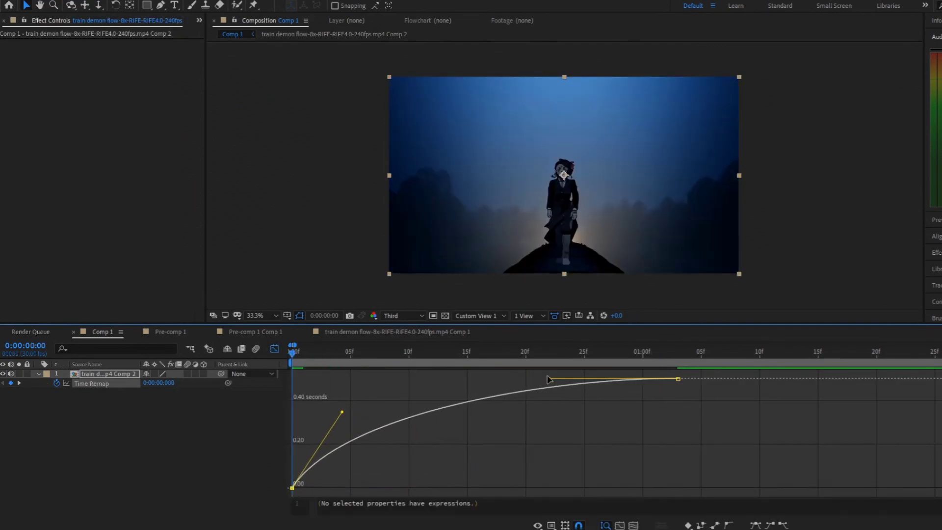
key("space")
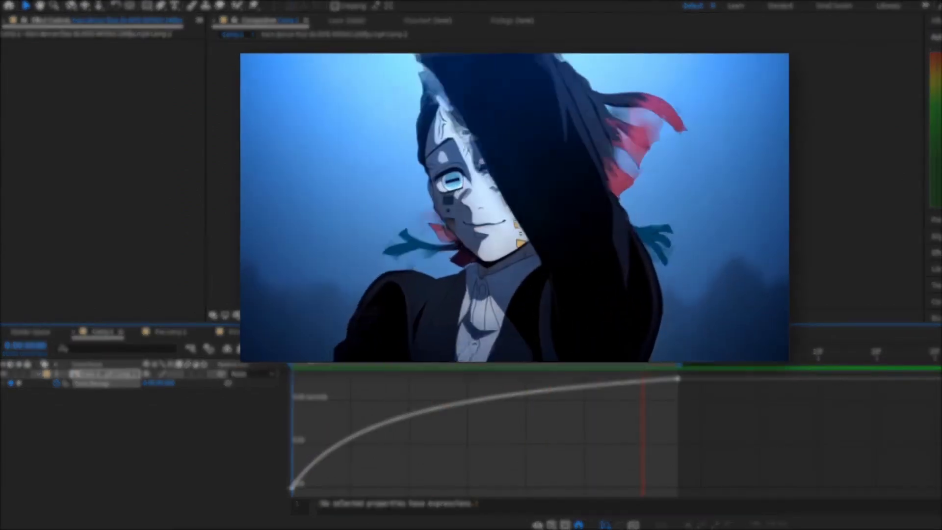